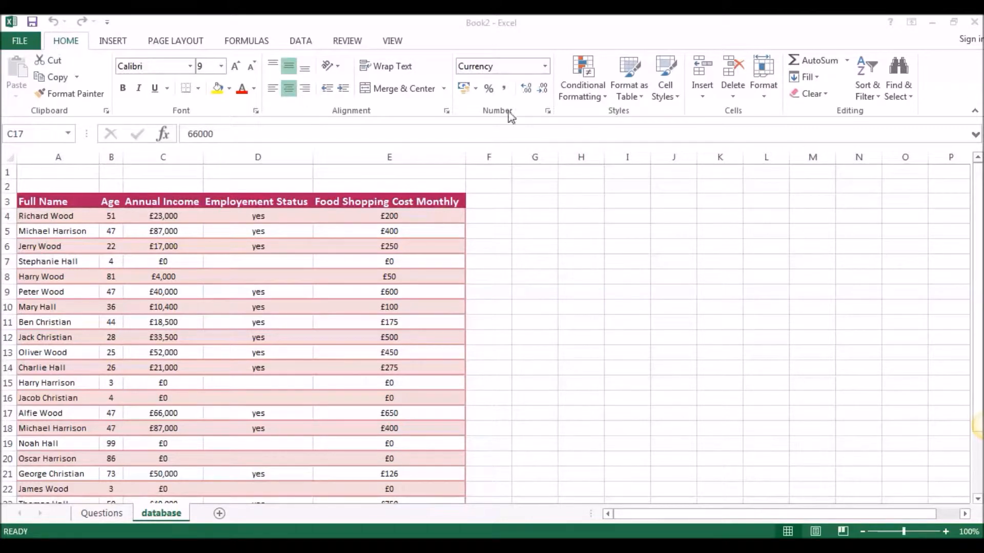
Insert a new sheet column before the Age column and enter the heading Surname in B3
click(119, 152)
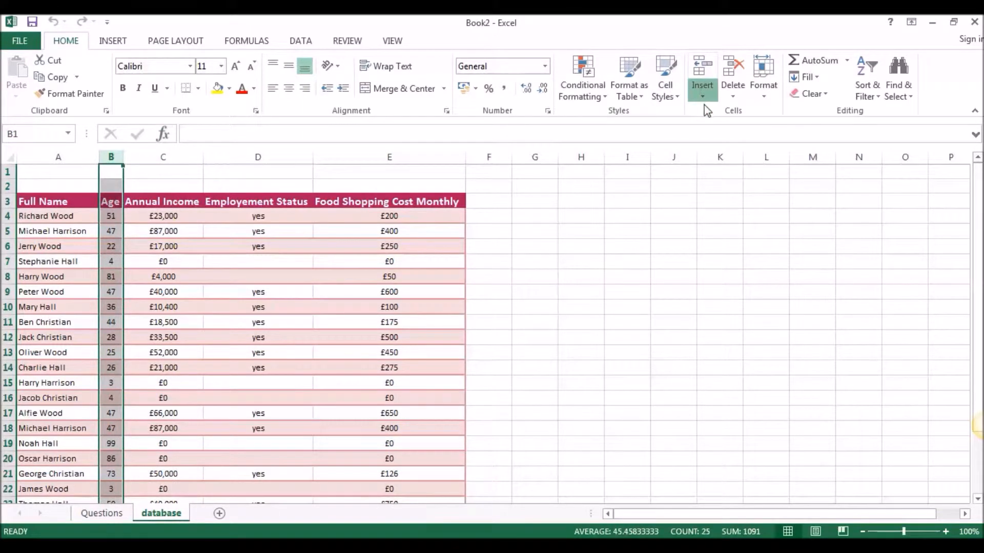
click(702, 96)
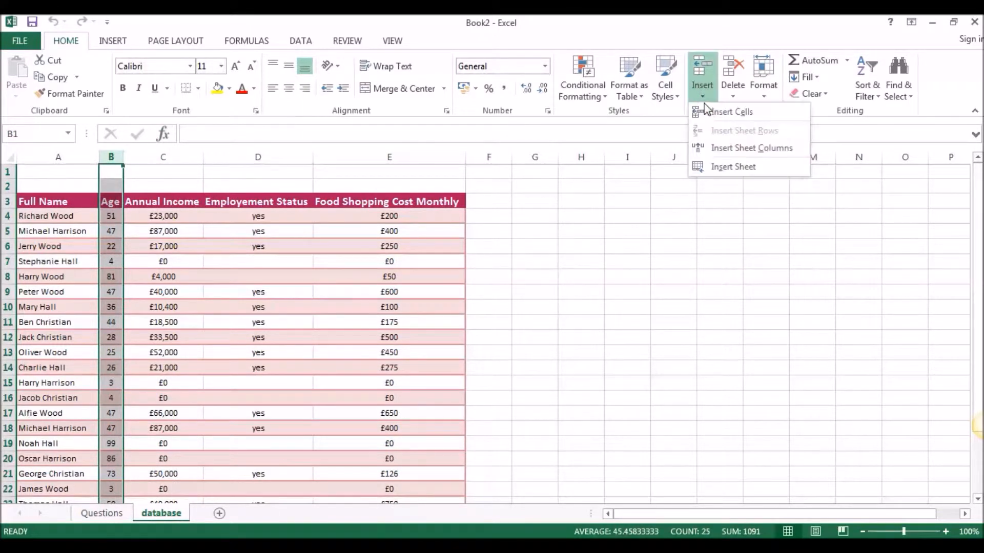
click(742, 149)
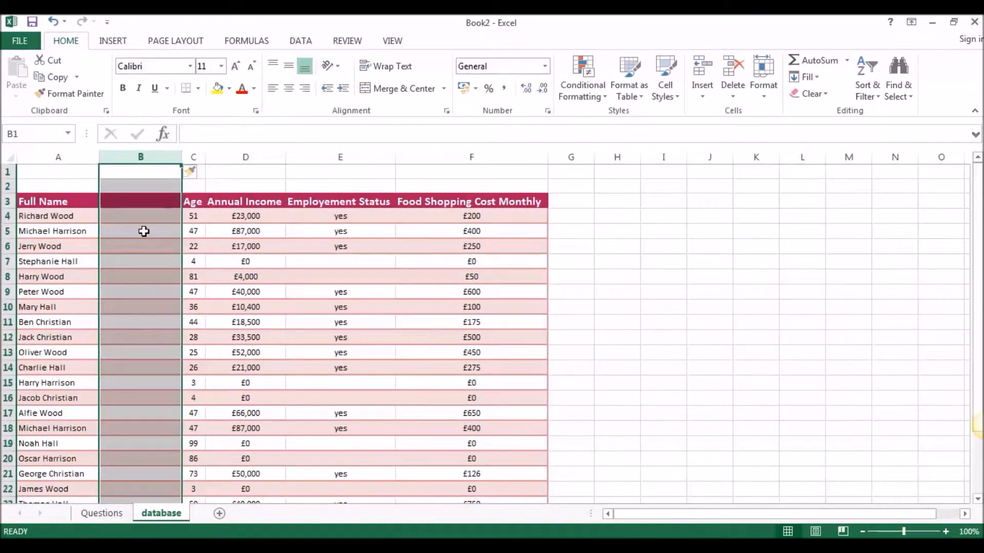
click(140, 205)
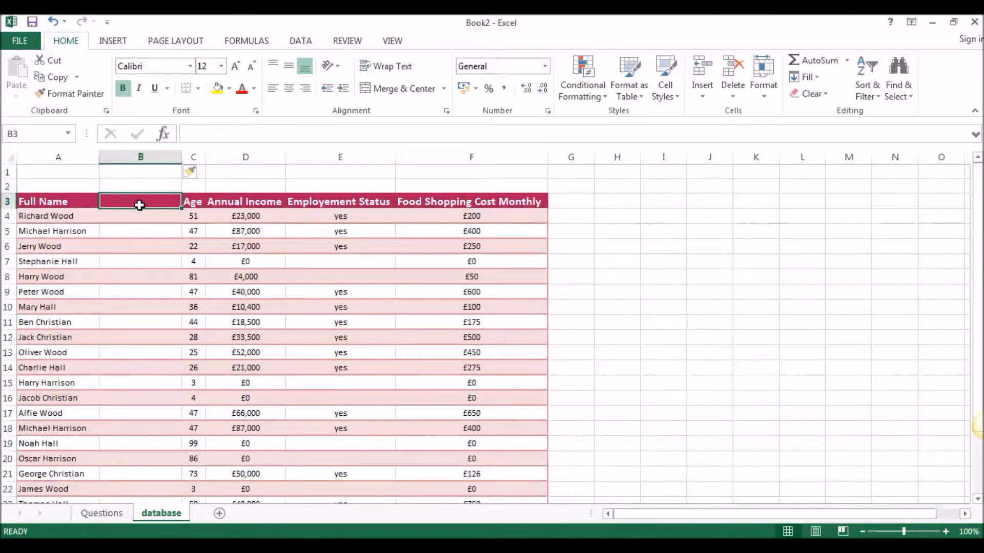
text(Surname)
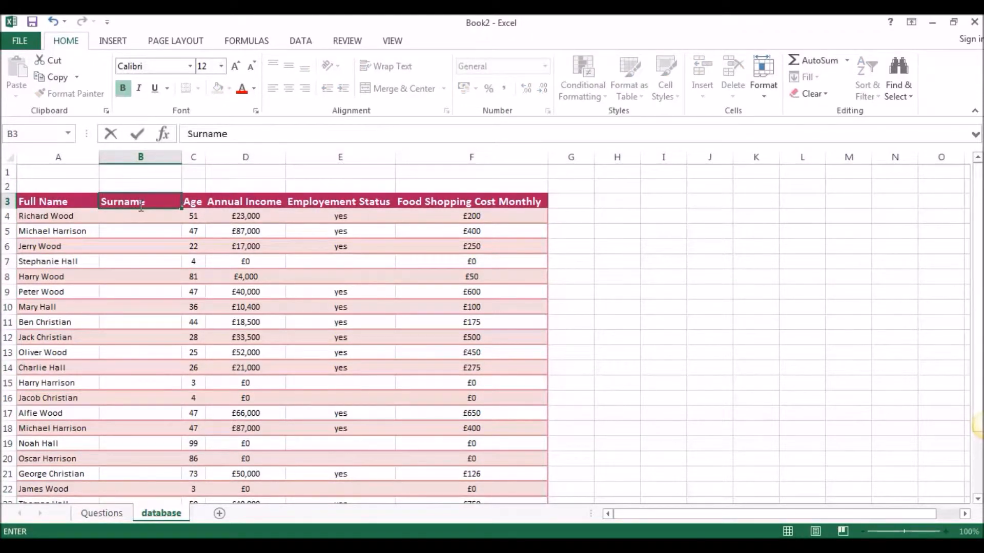
key(Return)
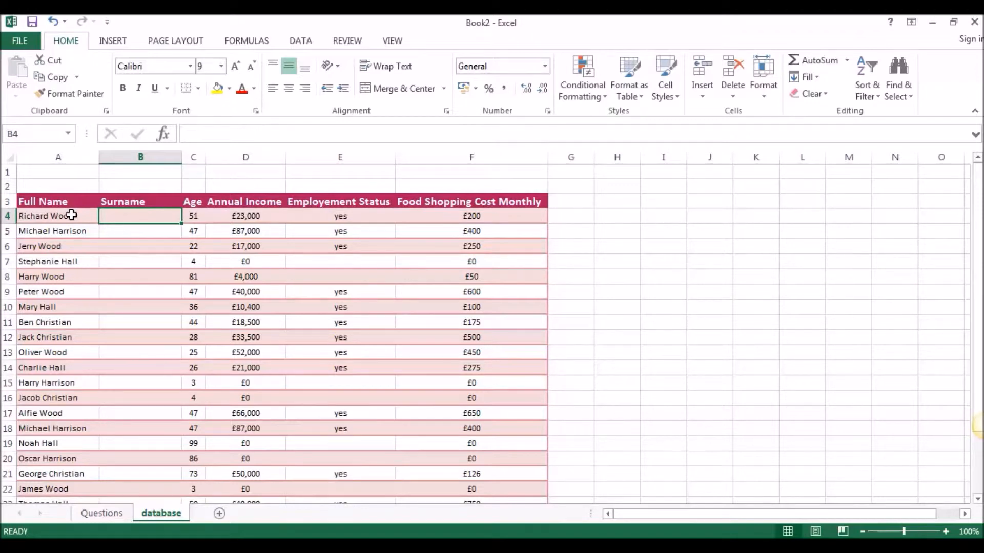
Set up a Text to Columns conversion of the full names in A4:A27 as delimited data with Space as the only delimiter
drag(71, 215, 62, 354)
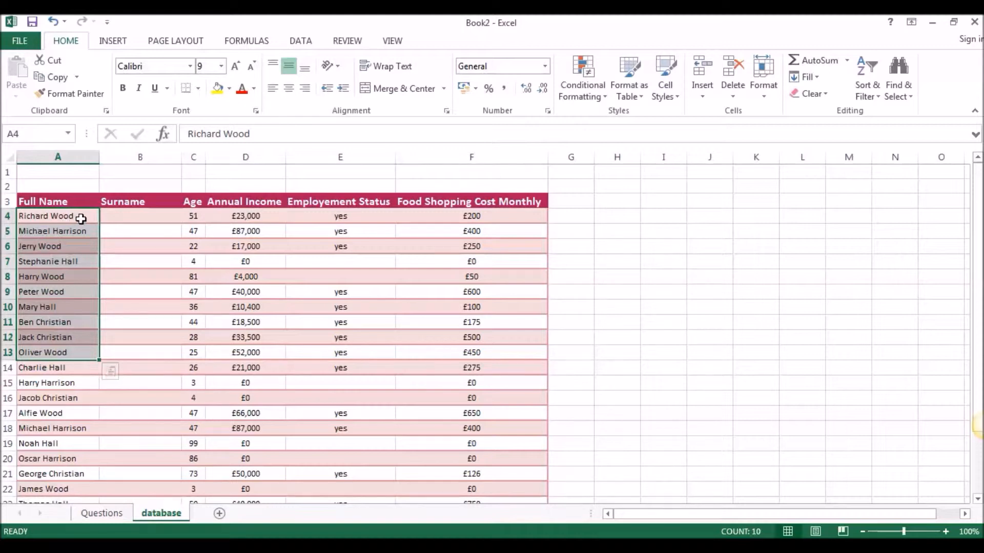
drag(81, 219, 72, 466)
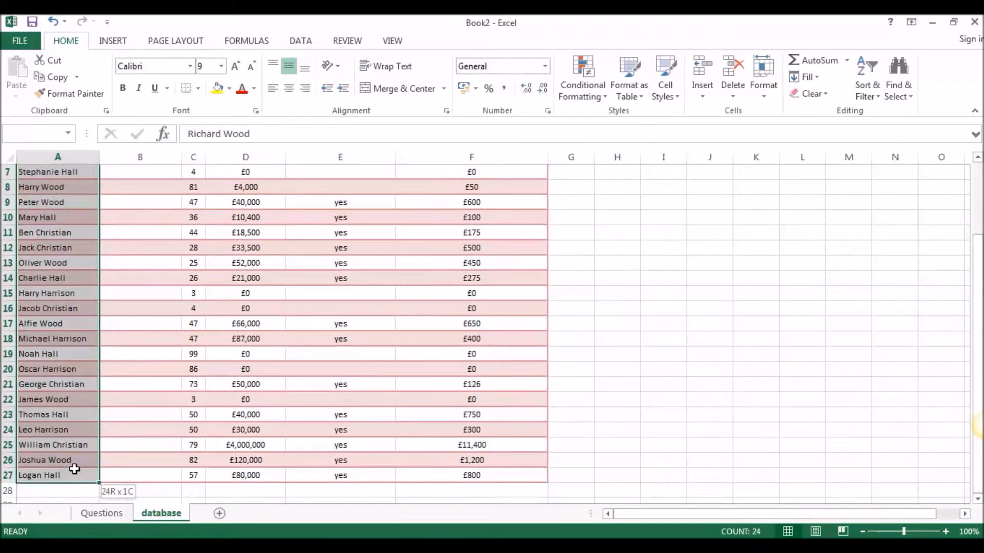
scroll(130, 386, up, 2)
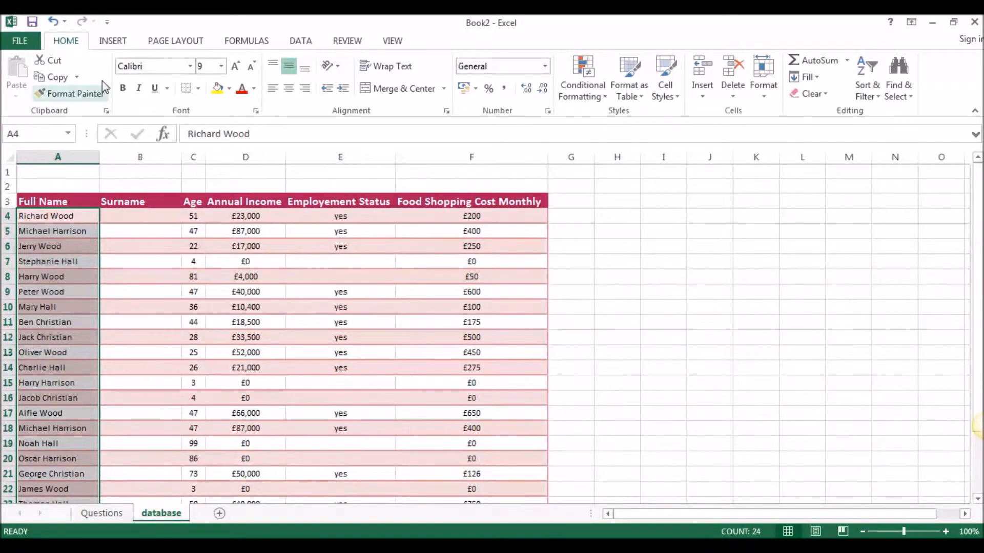
click(301, 42)
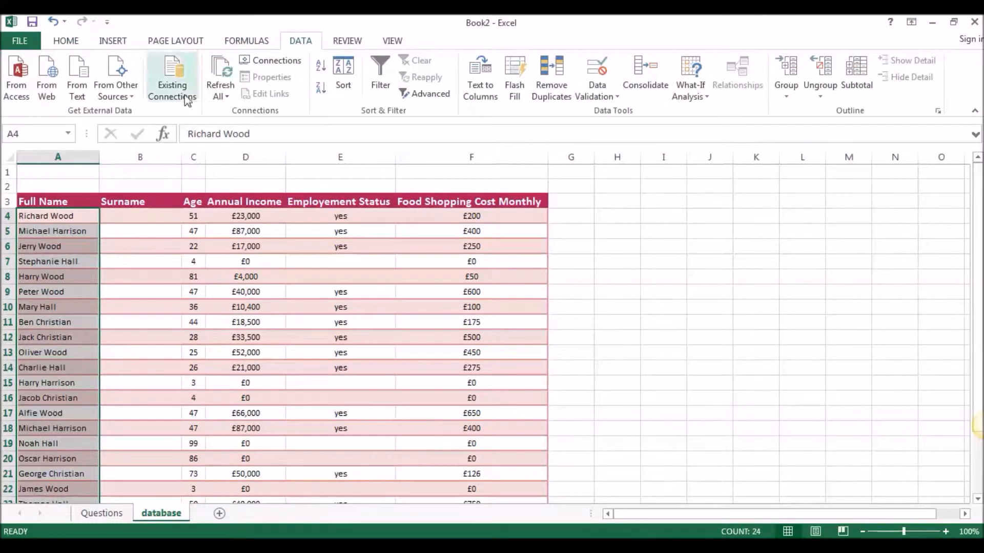
click(482, 86)
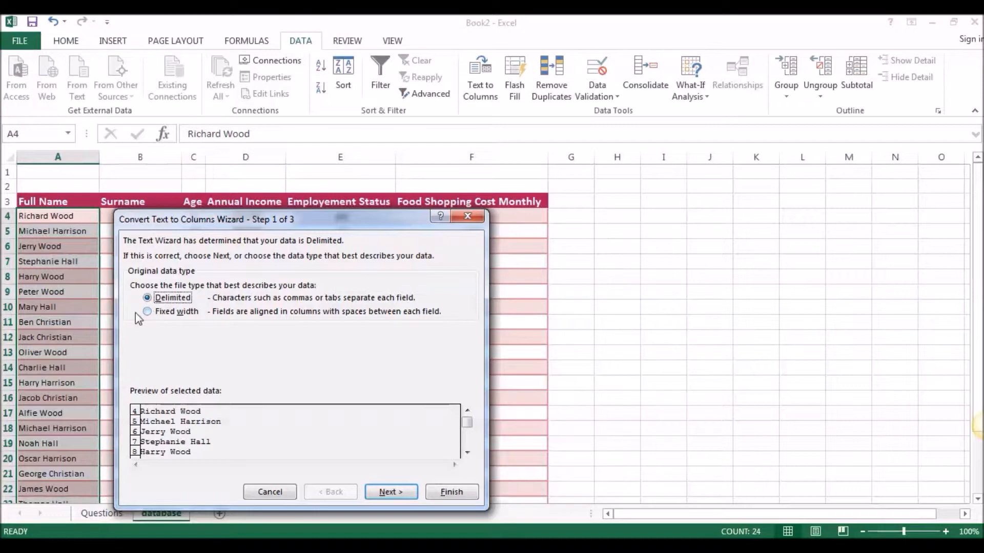
click(383, 491)
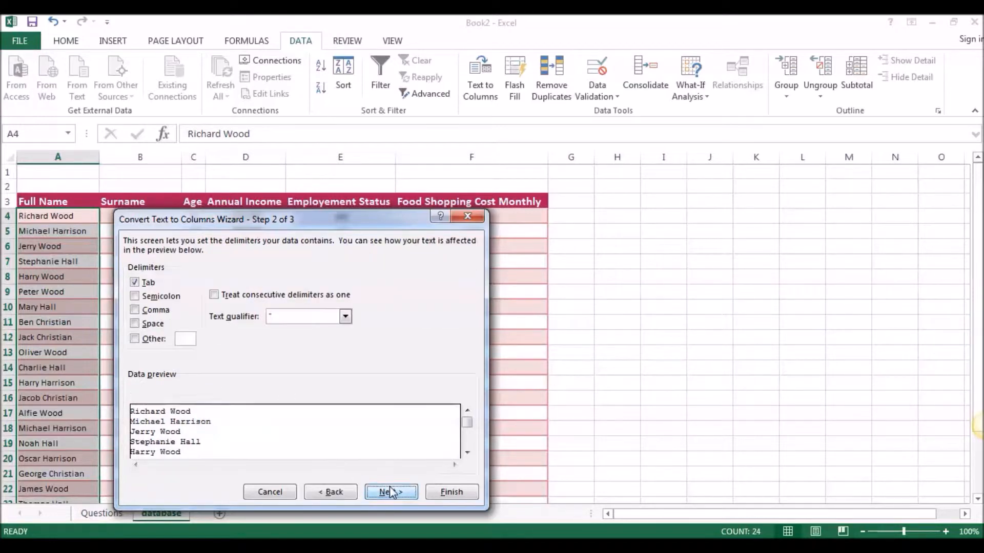
click(135, 283)
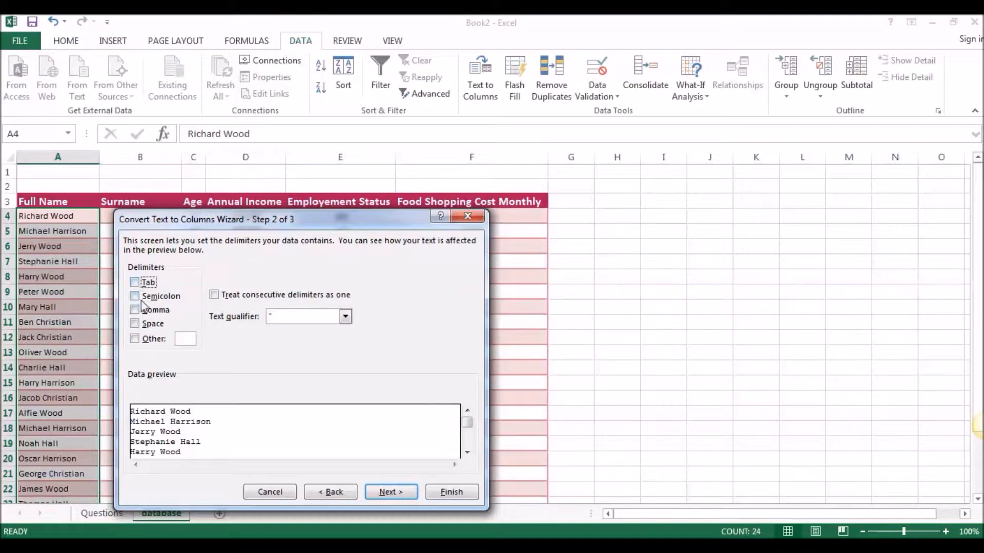
click(135, 324)
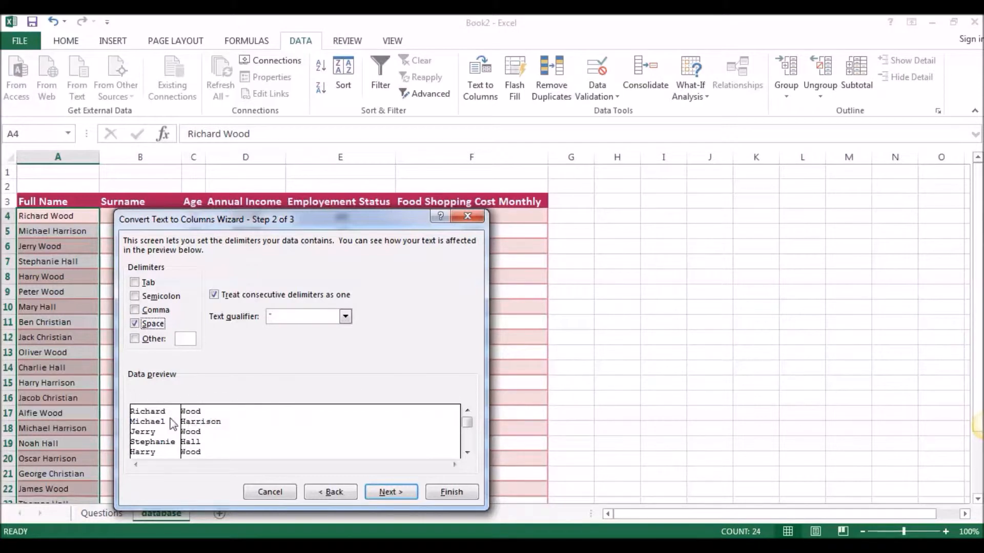
Check the split in the data preview, then finish the conversion in General format at $A$4, agreeing to replace existing data
click(467, 452)
click(468, 452)
click(467, 452)
click(467, 453)
click(467, 453)
click(467, 453)
click(467, 452)
click(467, 453)
click(467, 453)
click(467, 452)
click(467, 452)
click(468, 453)
click(467, 452)
click(468, 453)
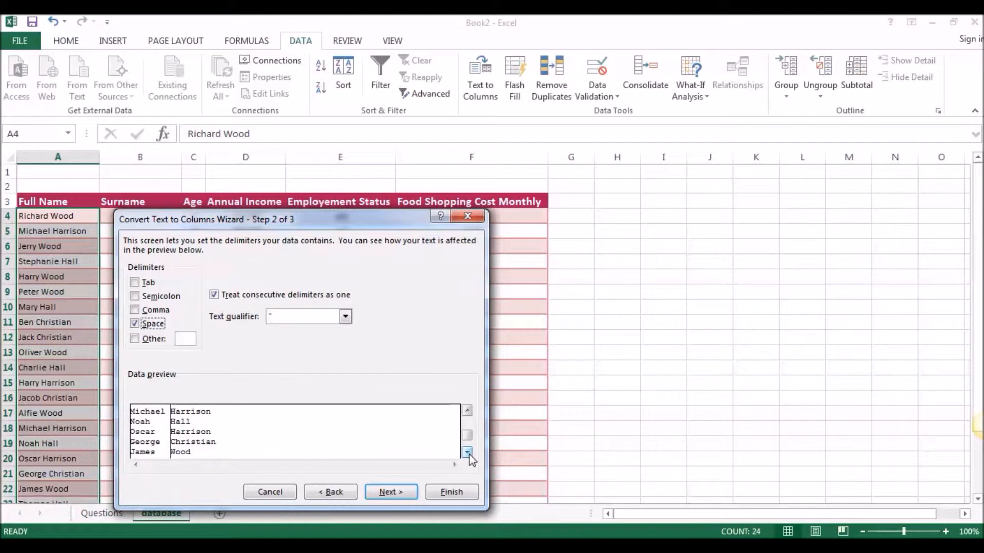
click(467, 452)
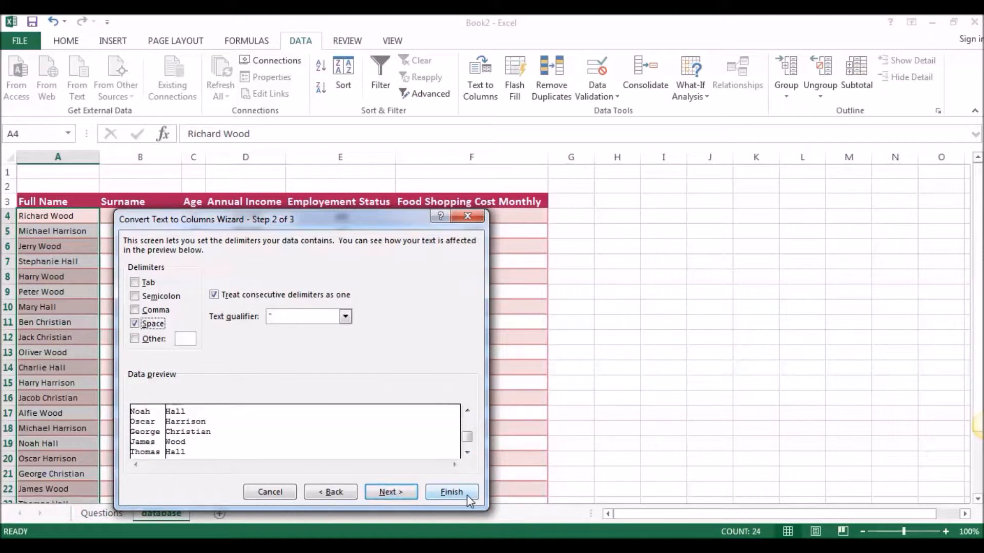
click(404, 494)
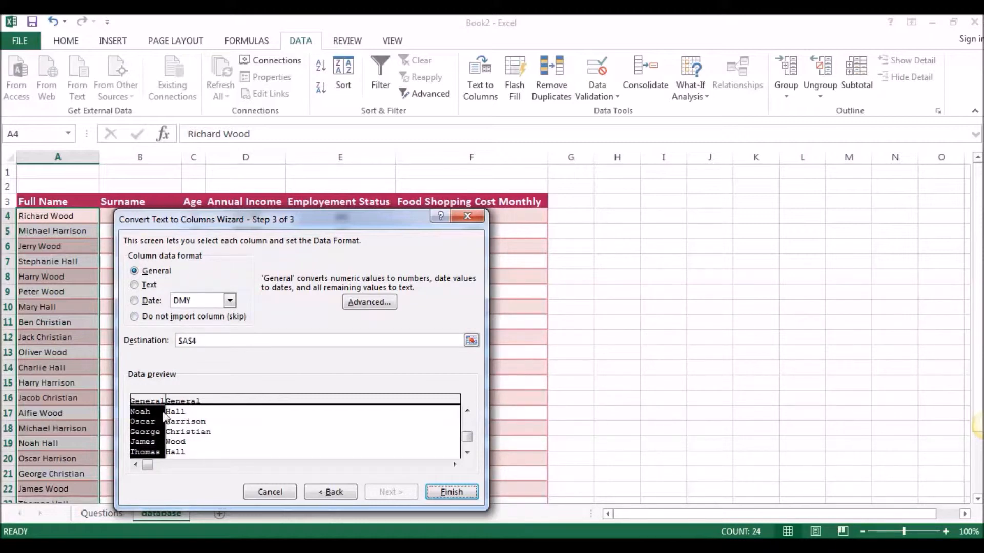
click(451, 492)
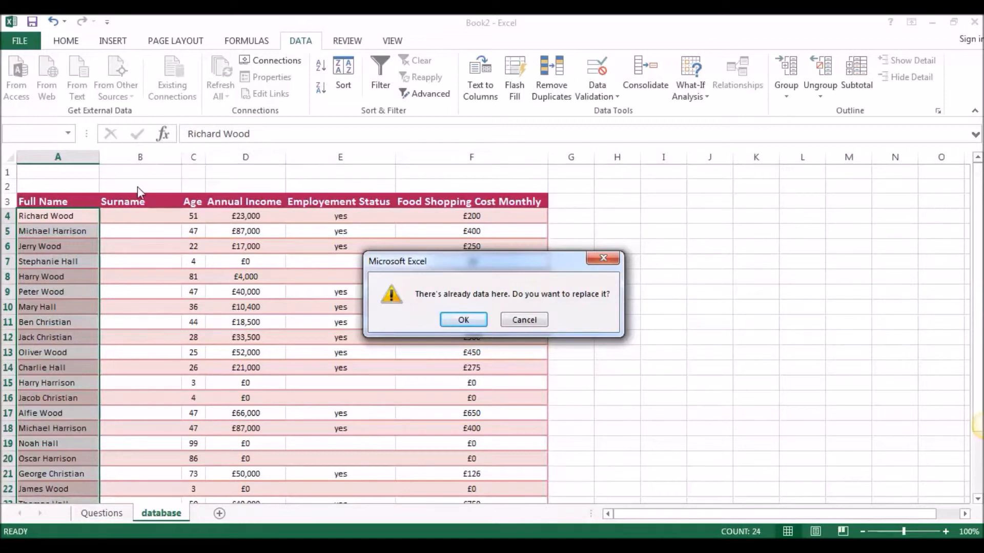
click(464, 320)
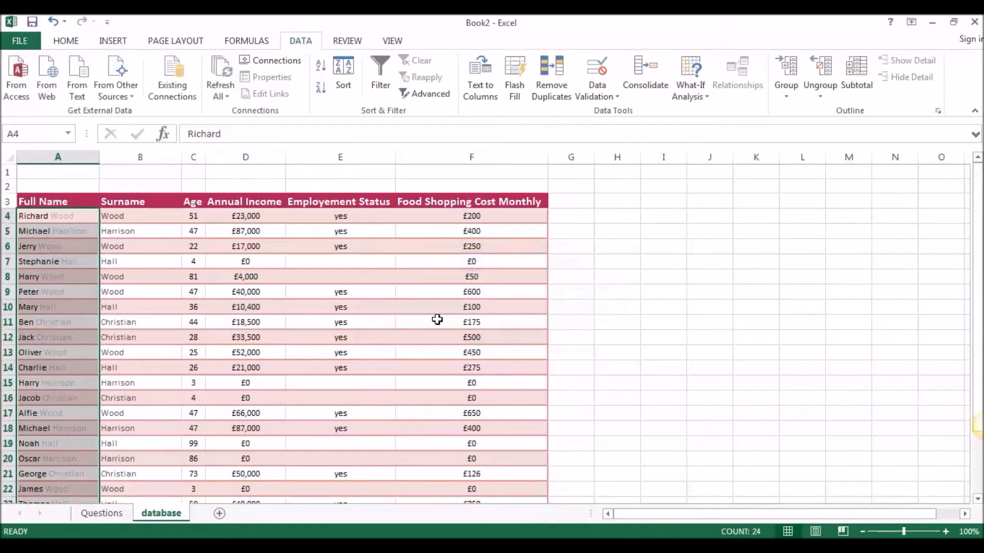
Review the separated first names and surnames in columns A and B down to the last record
drag(55, 216, 105, 215)
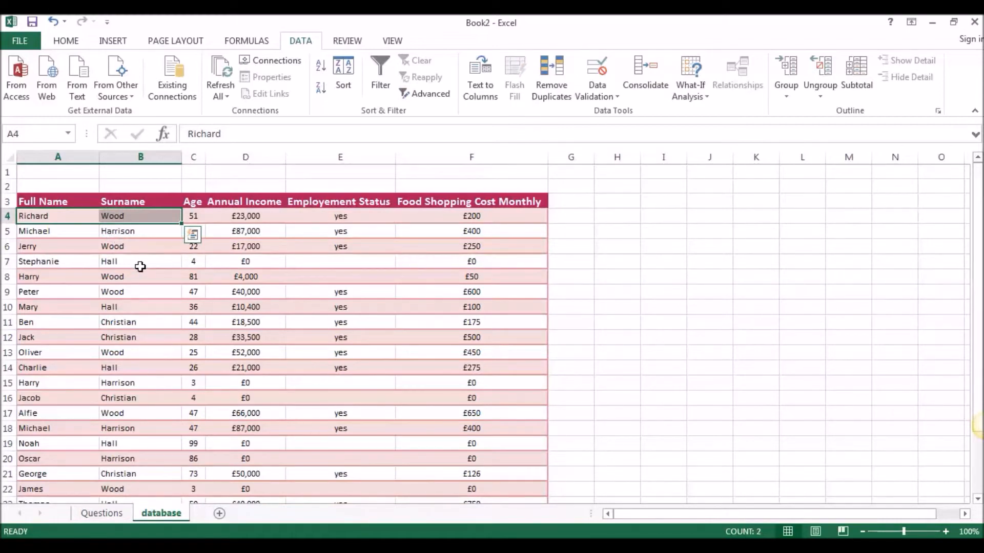
scroll(138, 259, down, 2)
scroll(138, 259, down, 2)
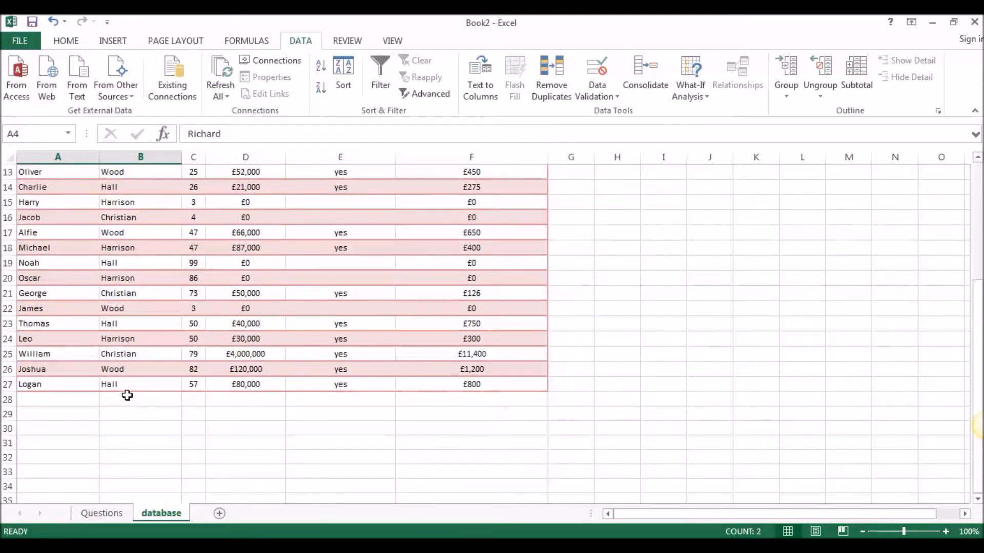
scroll(128, 382, up, 2)
scroll(127, 381, up, 2)
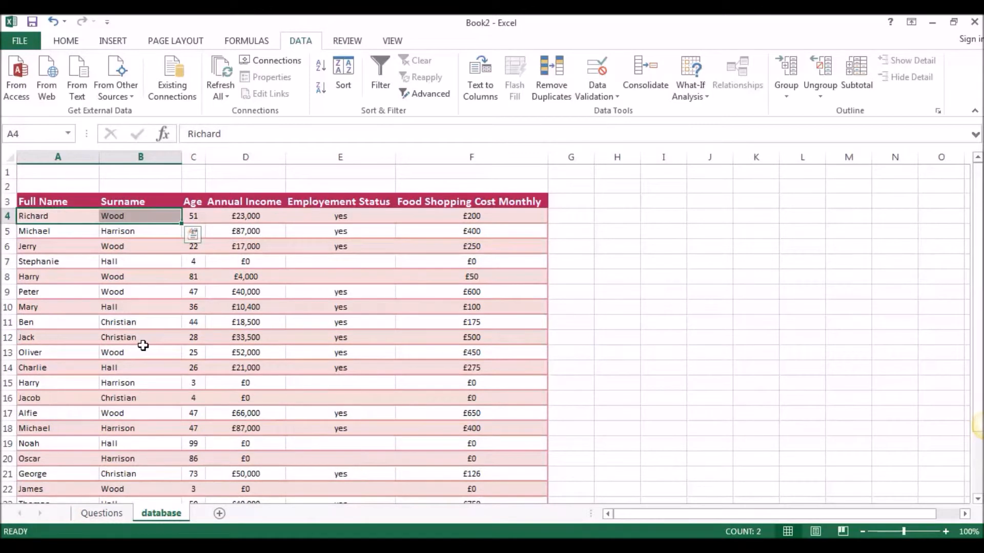